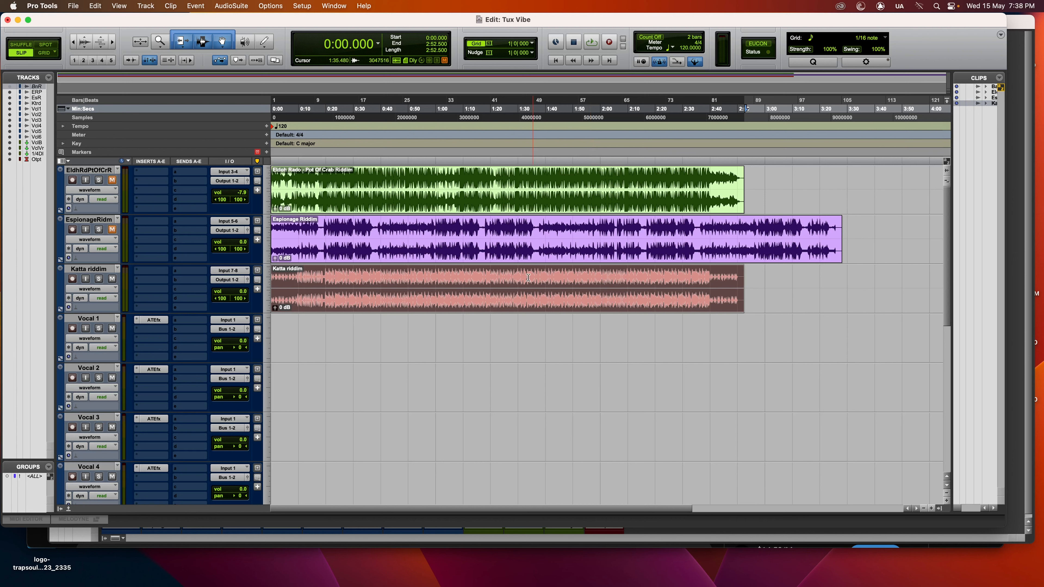
Insert the mono version of Auto-Key on the Katta riddim track.
left_click(159, 274)
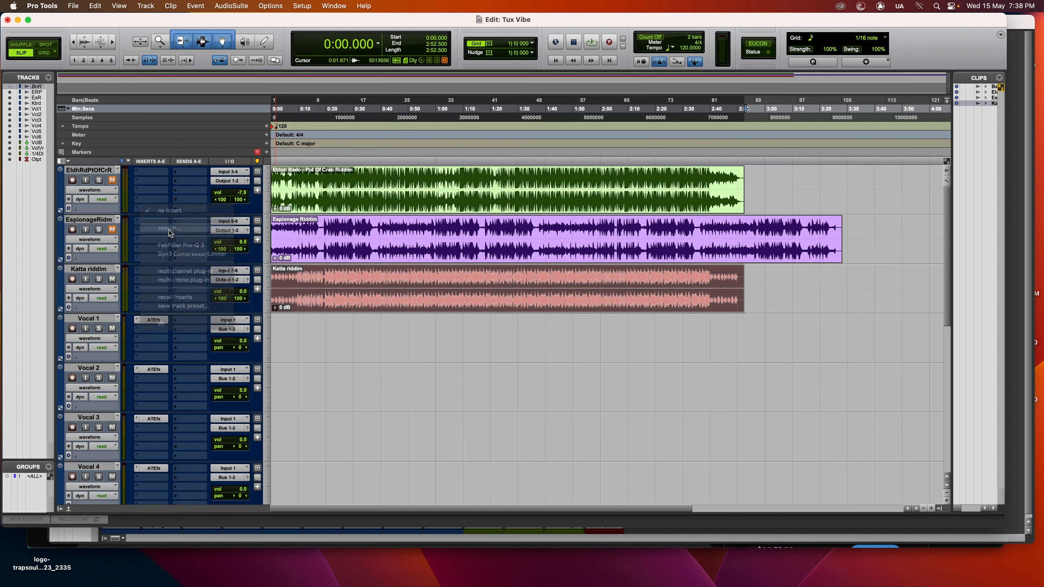
type("AUT")
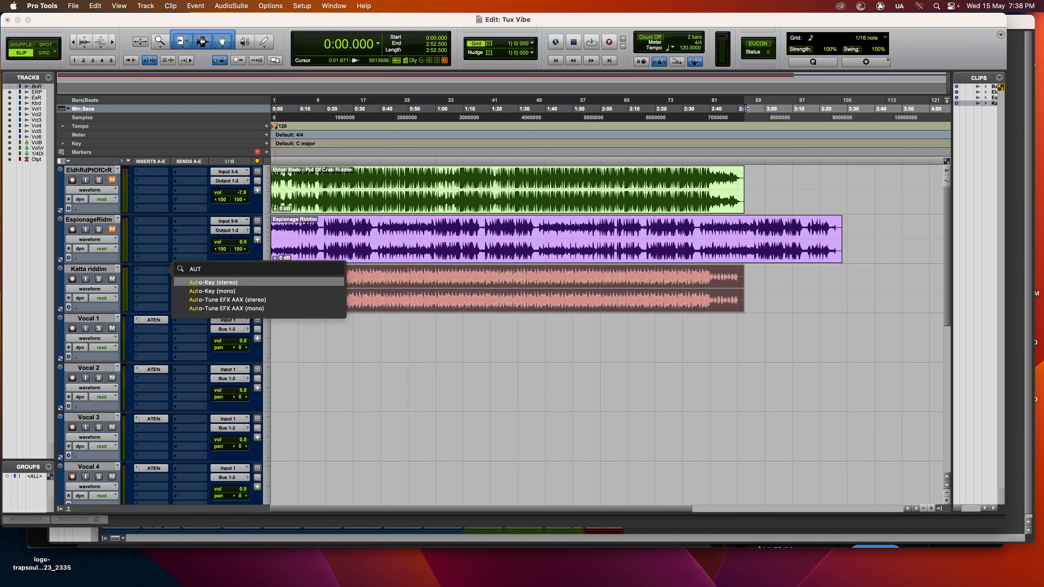
left_click(203, 290)
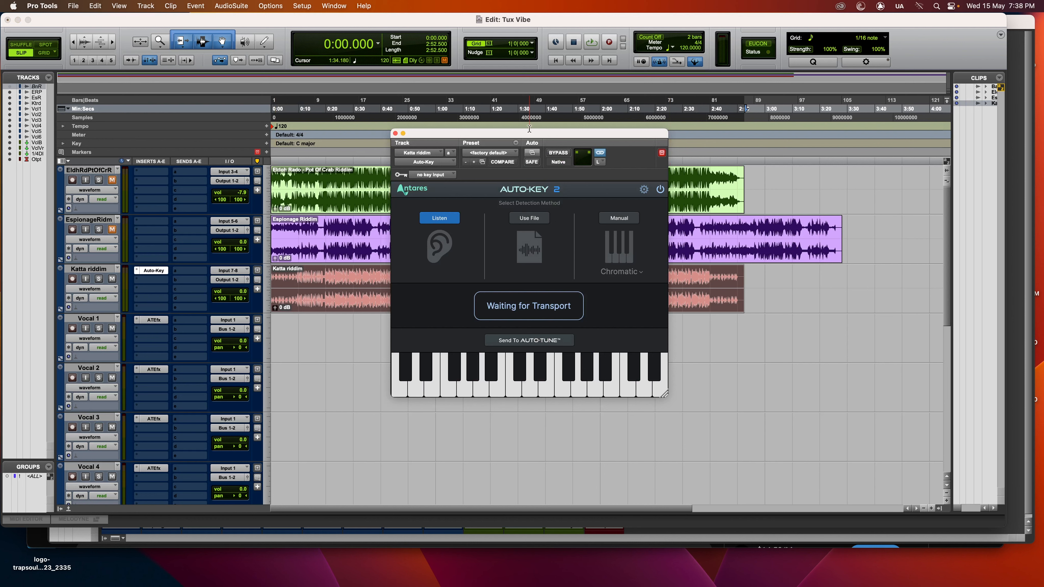
left_click_drag(526, 132, 489, 147)
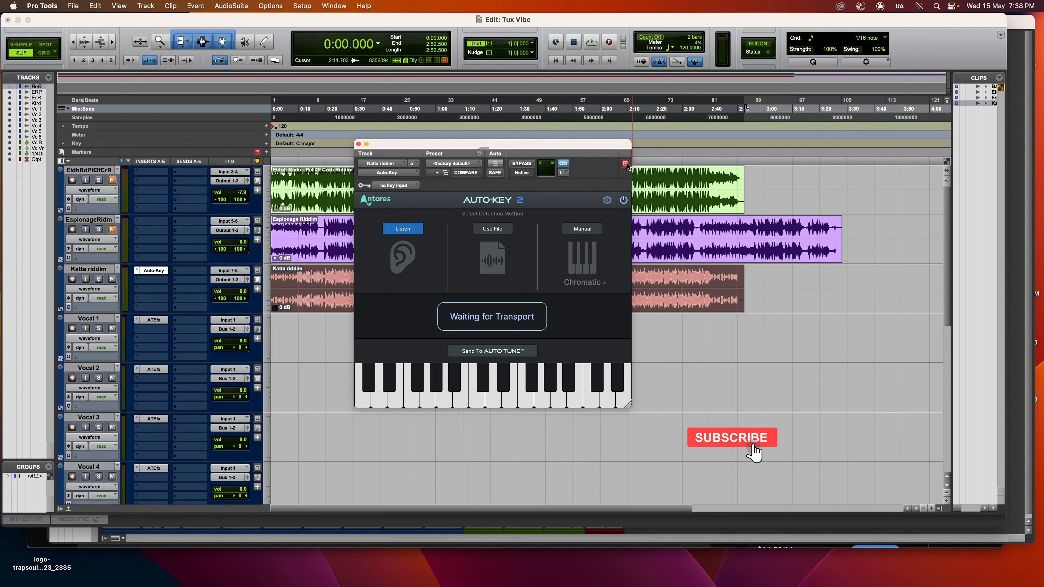
Replace the Katta riddim track's insert with the multichannel Antares plug-in Auto-Key (stereo).
left_click(143, 279)
mouse_move(155, 275)
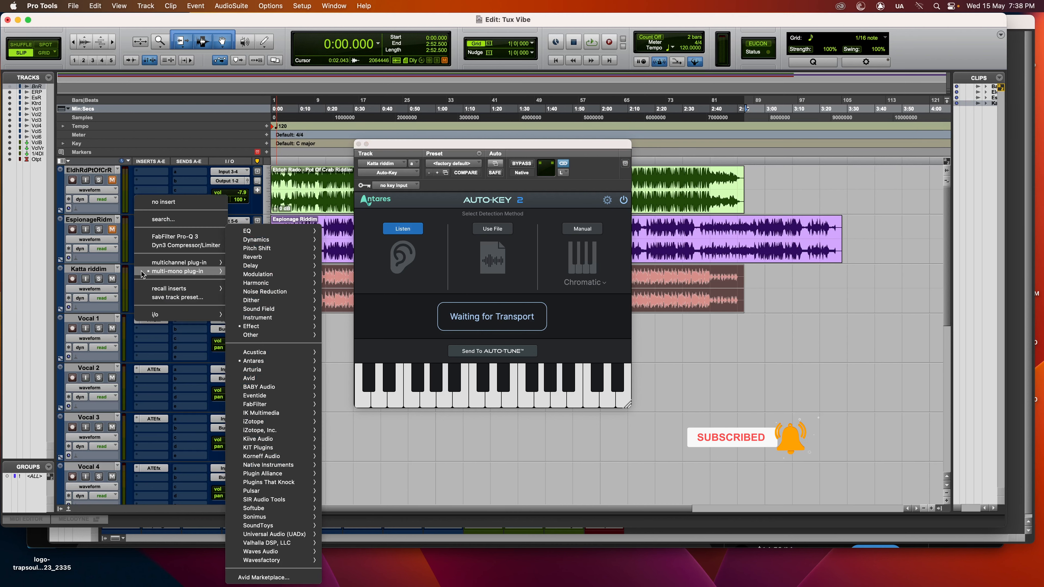
mouse_move(186, 265)
mouse_move(303, 346)
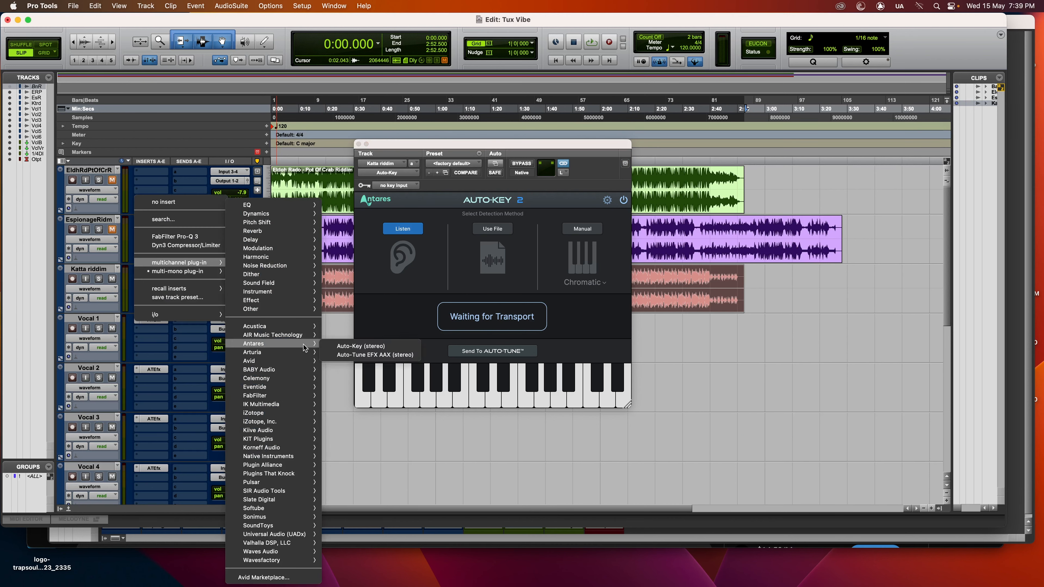
left_click(345, 346)
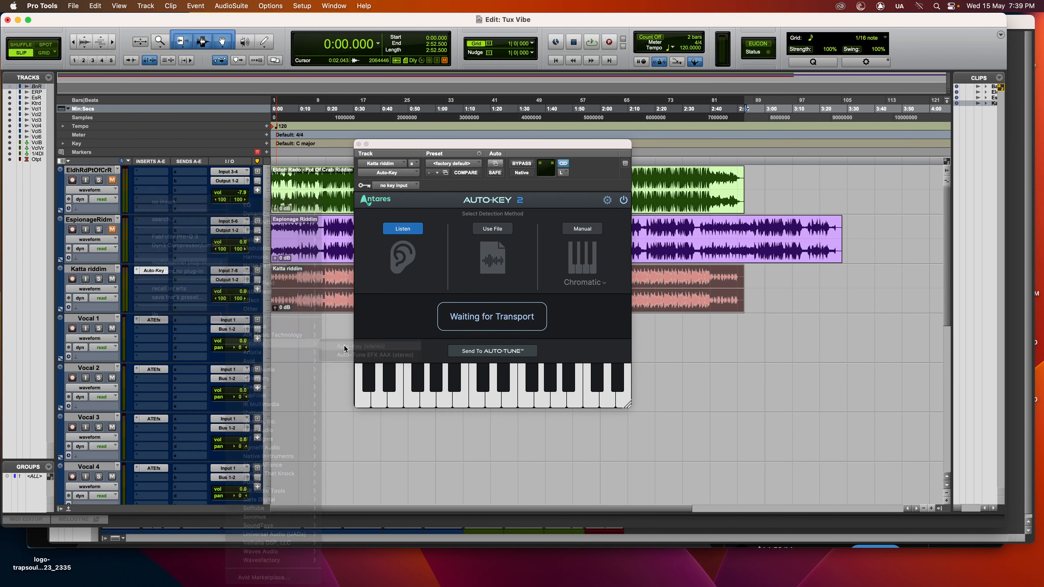
left_click_drag(473, 144, 432, 102)
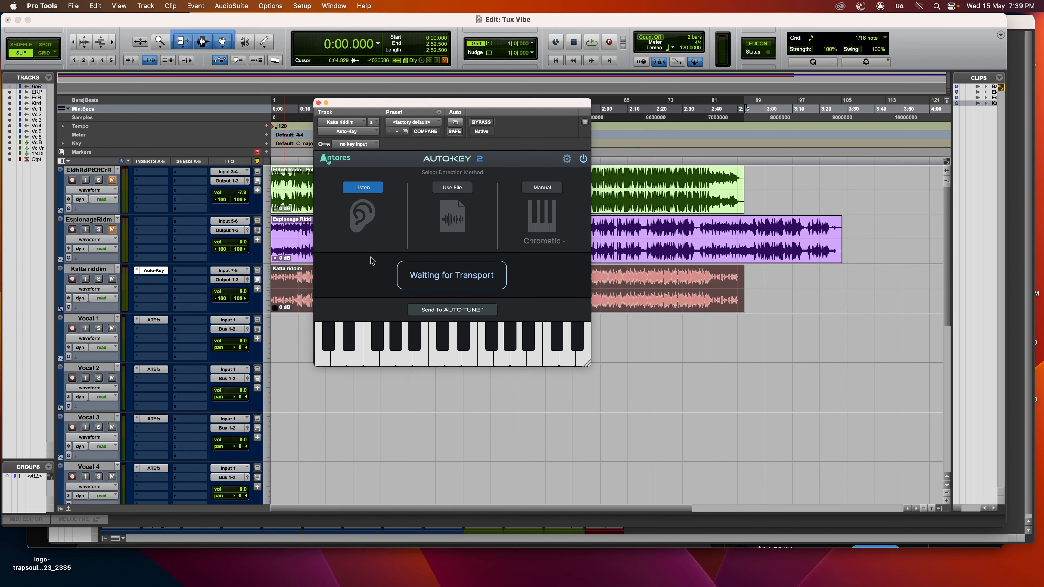
Play the Katta riddim track from the start so Auto-Key detects its key and tempo, and stop playback.
key("space")
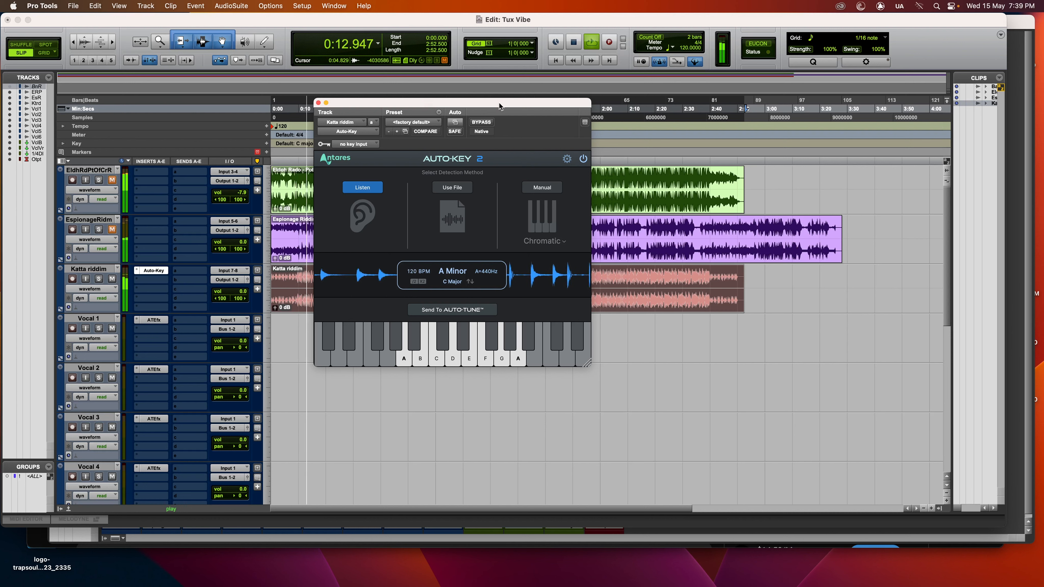
key("space")
left_click_drag(498, 104, 540, 120)
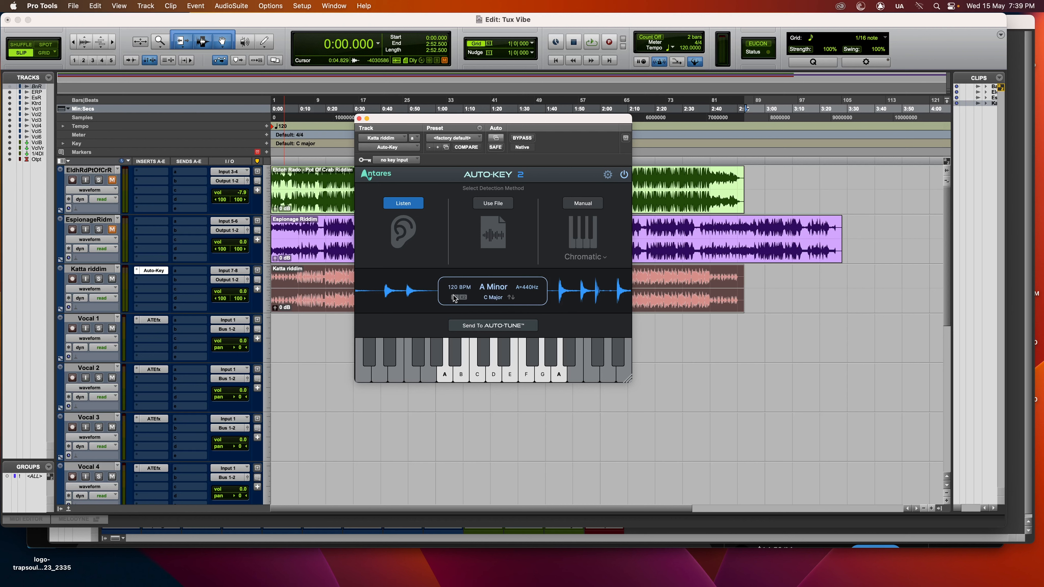
mouse_move(457, 290)
Play the Katta riddim track from about 0:19.5, have Auto-Key listen again to re-analyze it, and stop playback.
left_click(325, 277)
key("space")
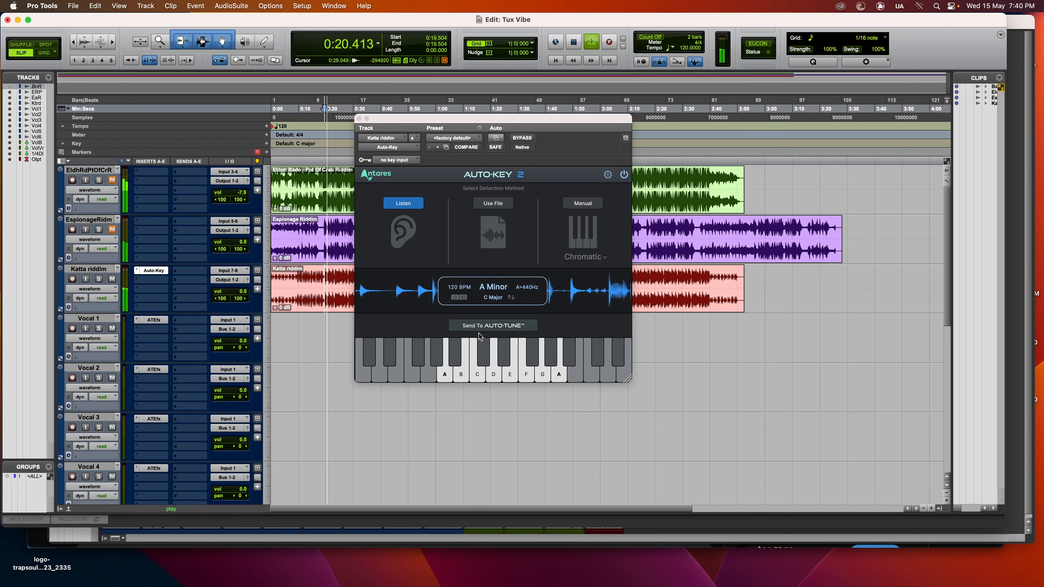
left_click(404, 206)
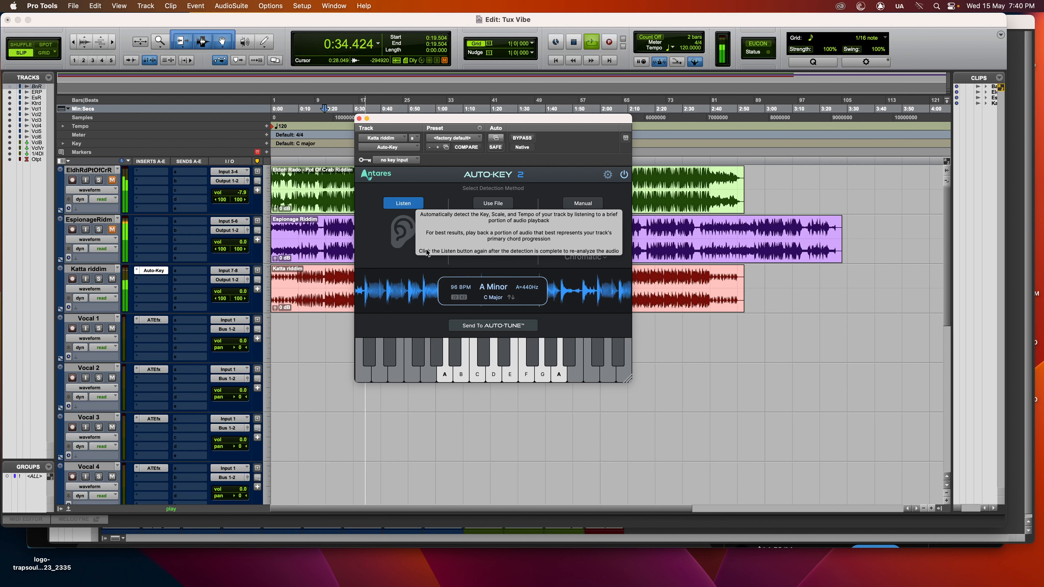
key("space")
left_click_drag(520, 119, 460, 119)
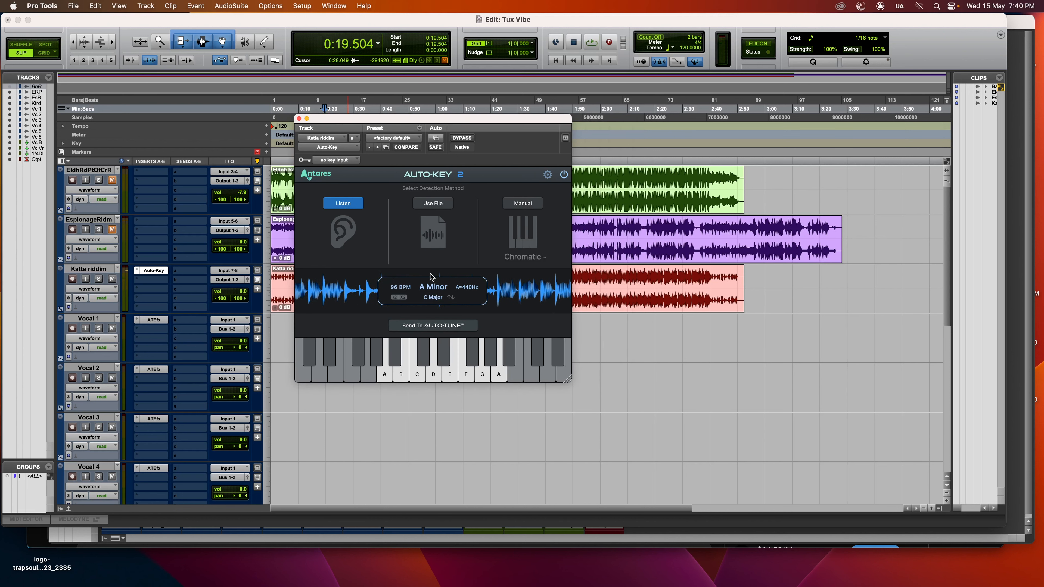
mouse_move(417, 287)
Open the Auto-Tune EFX insert on Vocal 1 and send the key detected by Auto-Key to Auto-Tune.
left_click_drag(461, 118, 551, 161)
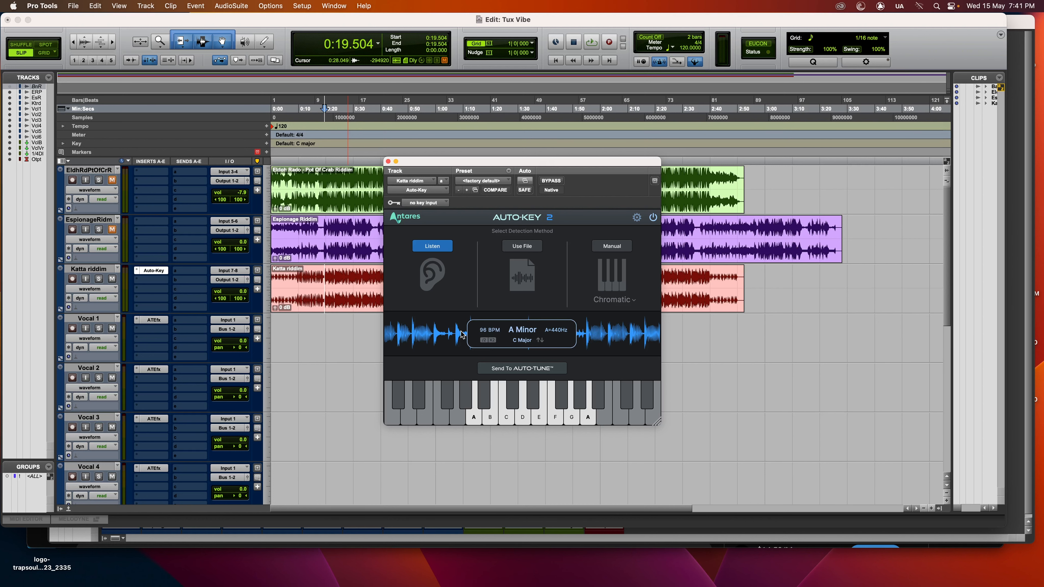
left_click_drag(517, 164, 487, 134)
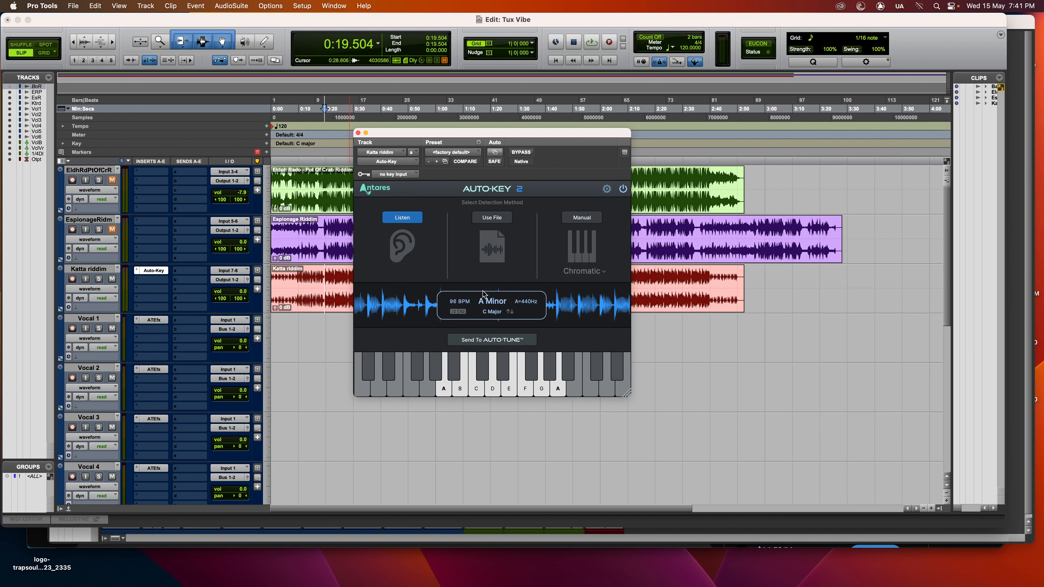
left_click(155, 320)
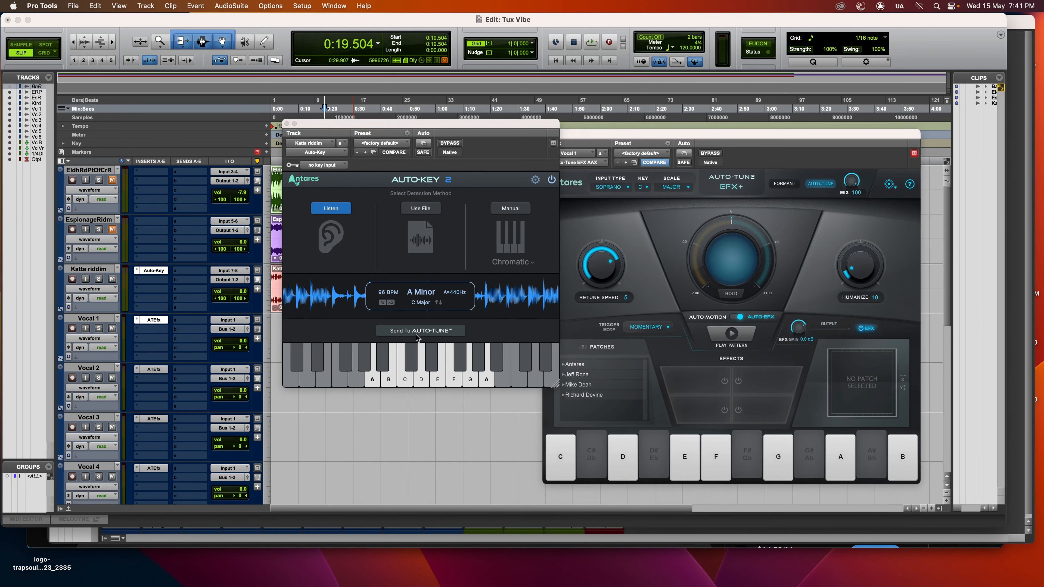
left_click(415, 332)
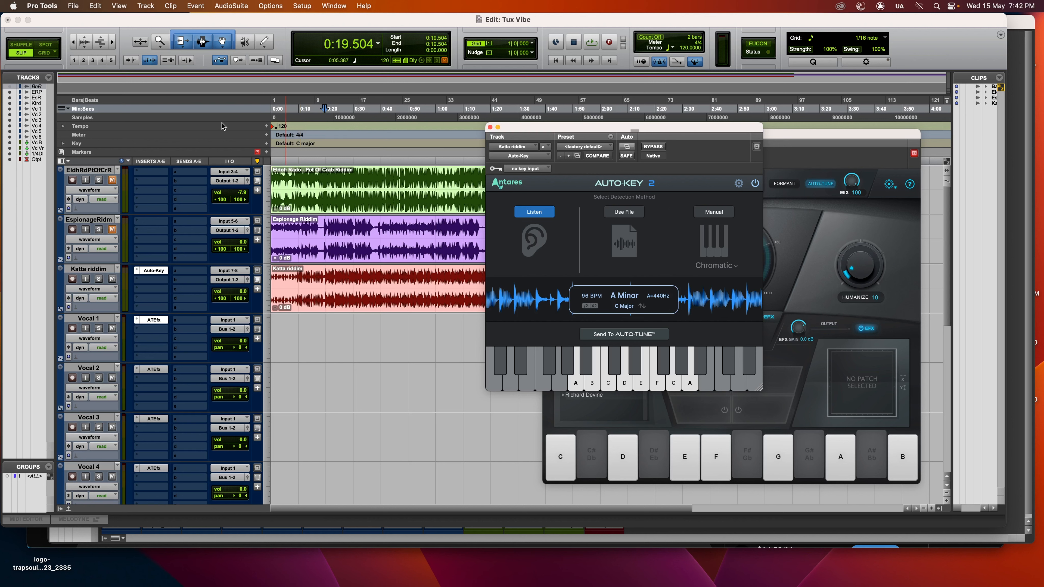
Mute the Katta riddim track and set up Auto-Key on the unmuted Espionage Riddim track.
left_click(112, 279)
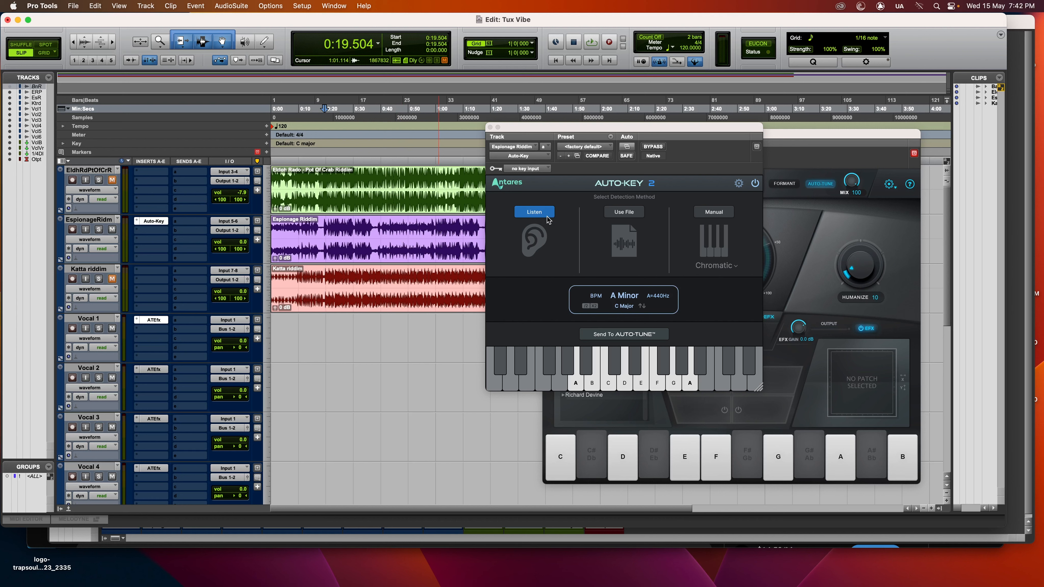
left_click(546, 216)
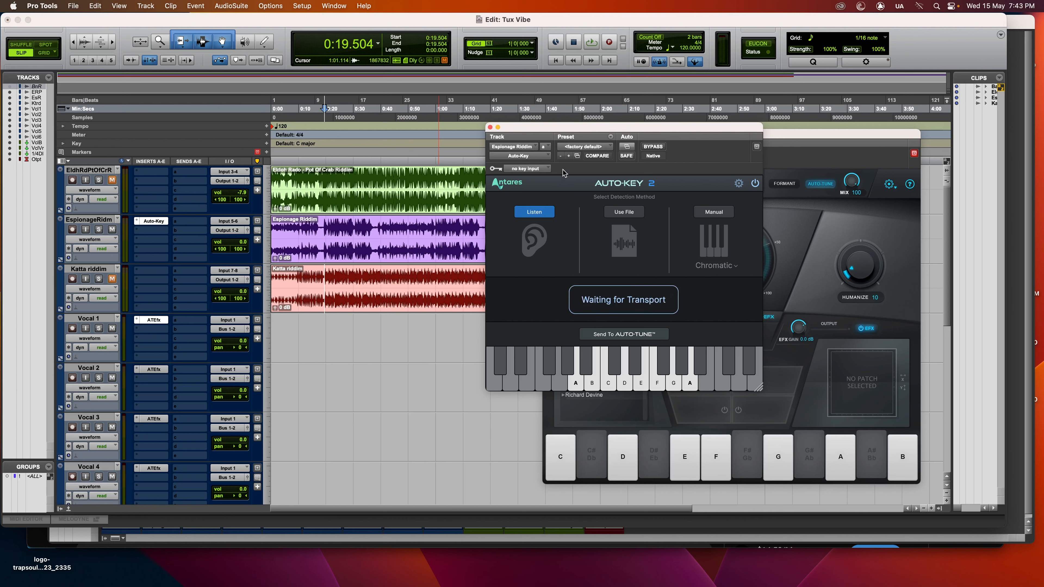
Play the Espionage Riddim track from about 0:19.5 so Auto-Key detects its key and tempo, and stop playback.
key("space")
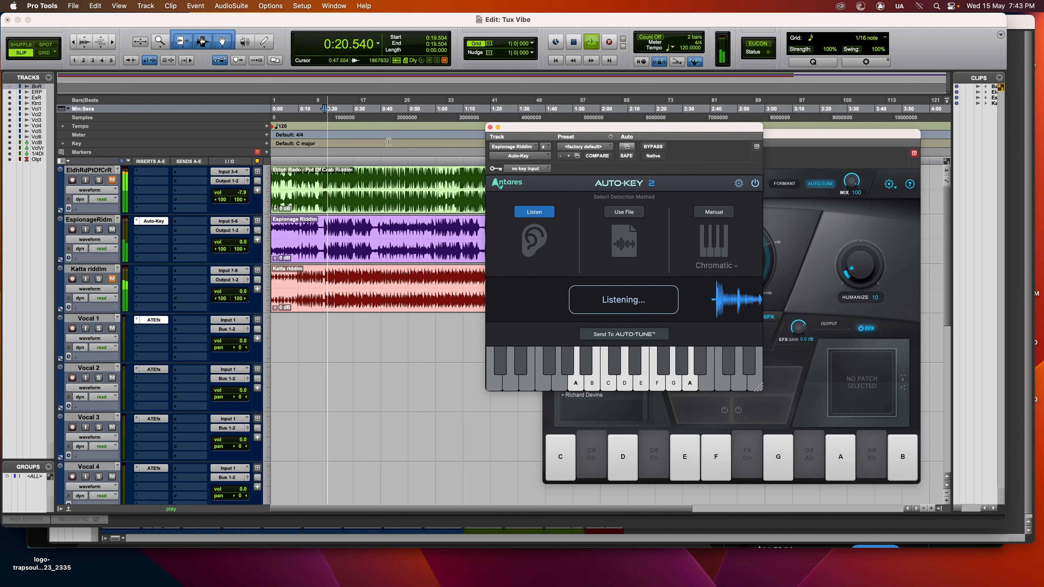
left_click(573, 44)
left_click(590, 45)
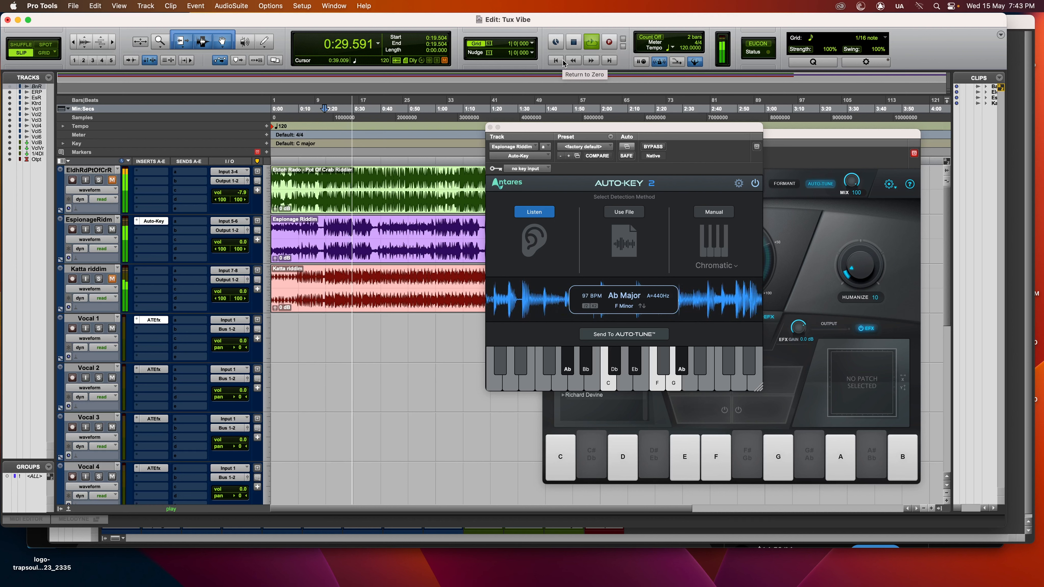
key("space")
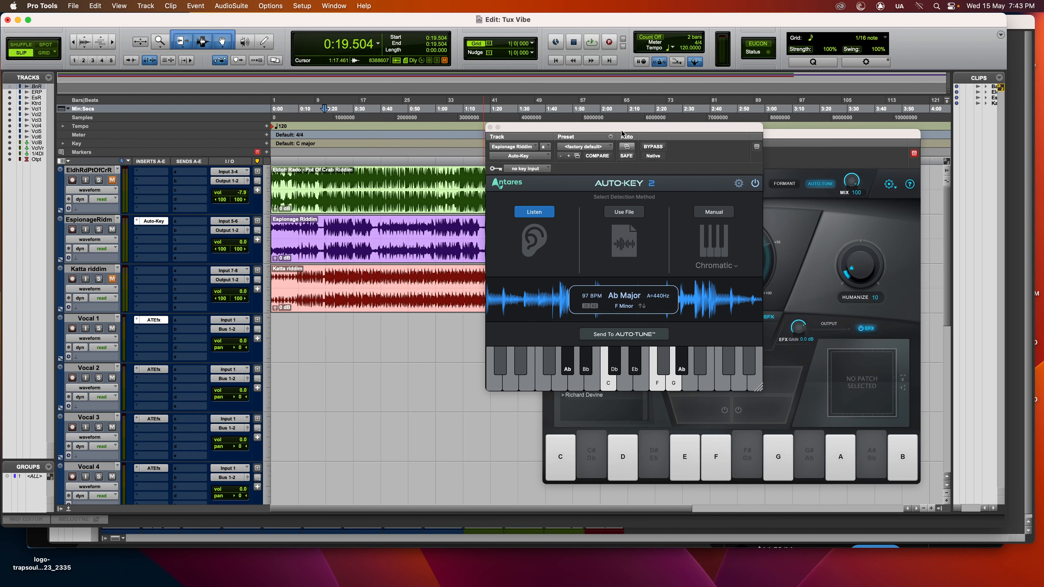
mouse_move(621, 131)
left_mouse_down()
mouse_move(653, 132)
mouse_move(601, 129)
left_mouse_up()
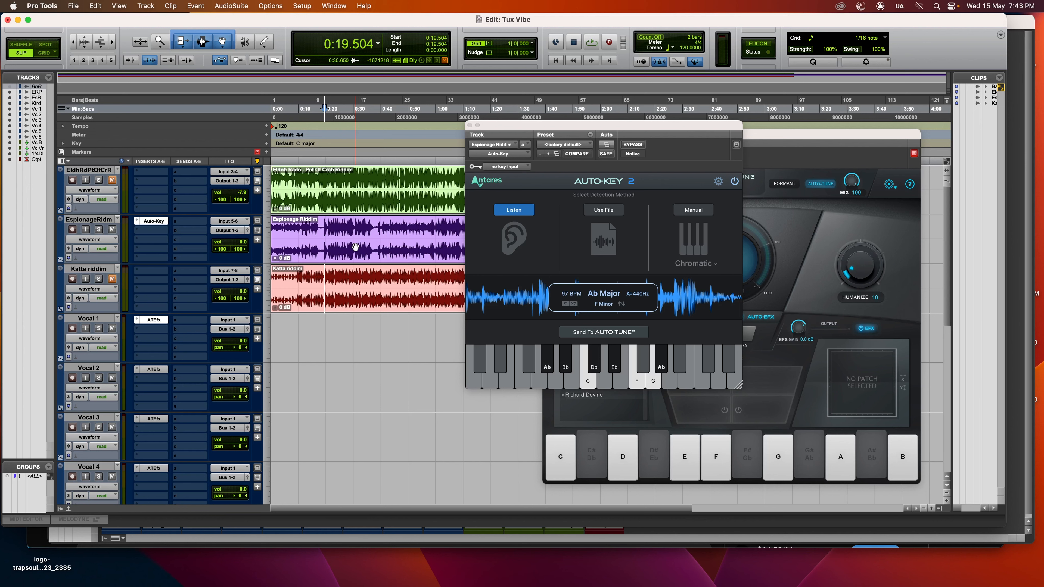
Mute the Espionage Riddim track and insert bx_crispyscale on the Pot Of Crab Riddim track.
left_click(113, 229)
left_click_drag(666, 139, 785, 68)
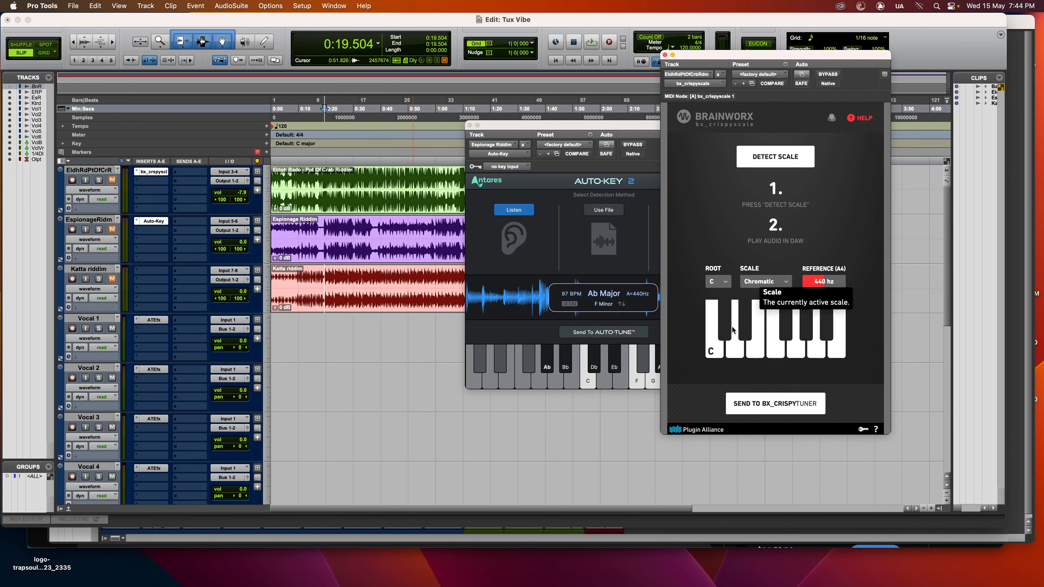
Insert the pitch shift plug-in bx_crispytuner (mono) on Vocal 1 below its Auto-Tune insert.
left_click(154, 332)
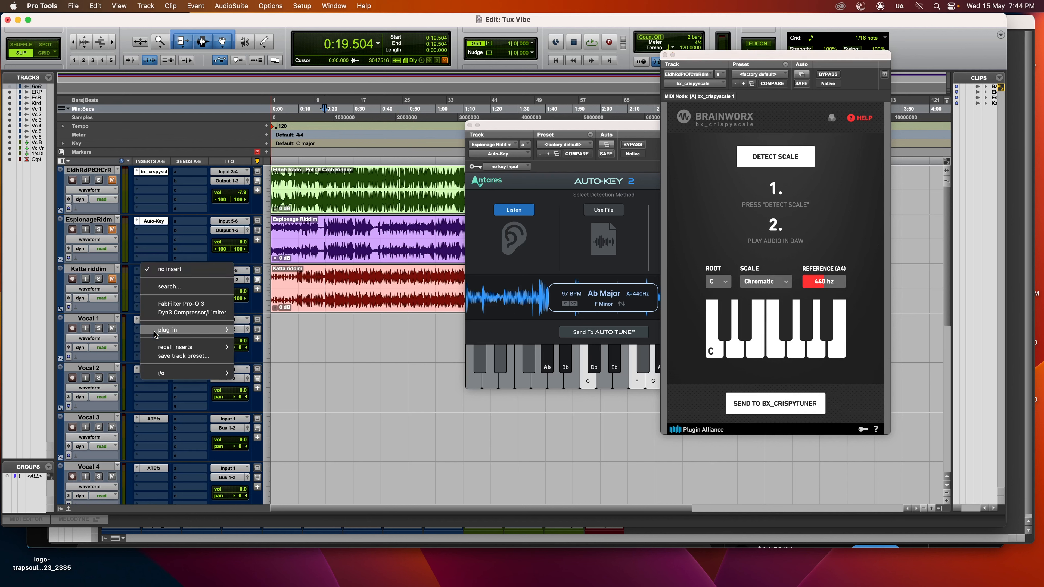
mouse_move(211, 331)
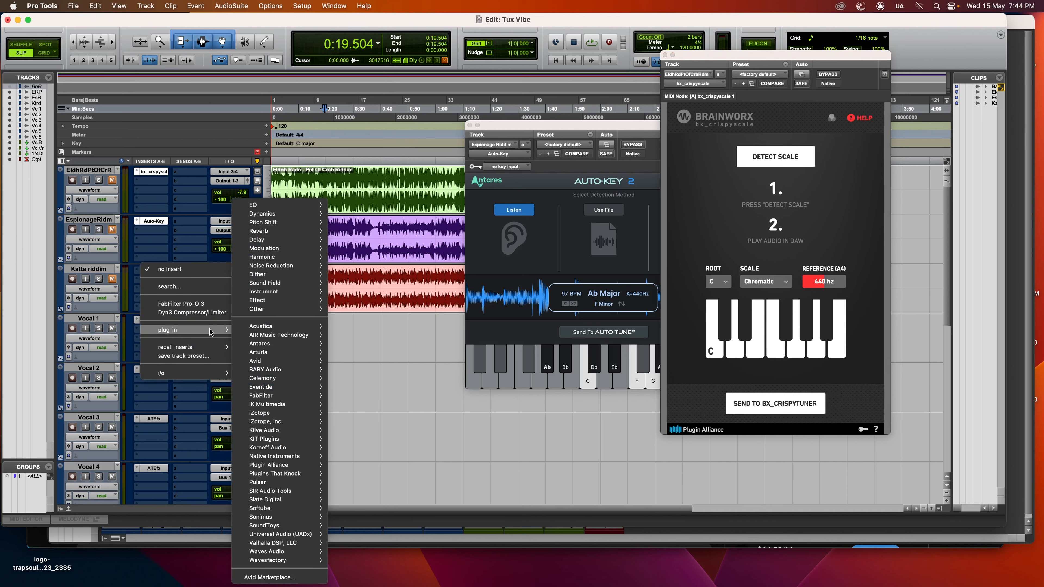
mouse_move(271, 216)
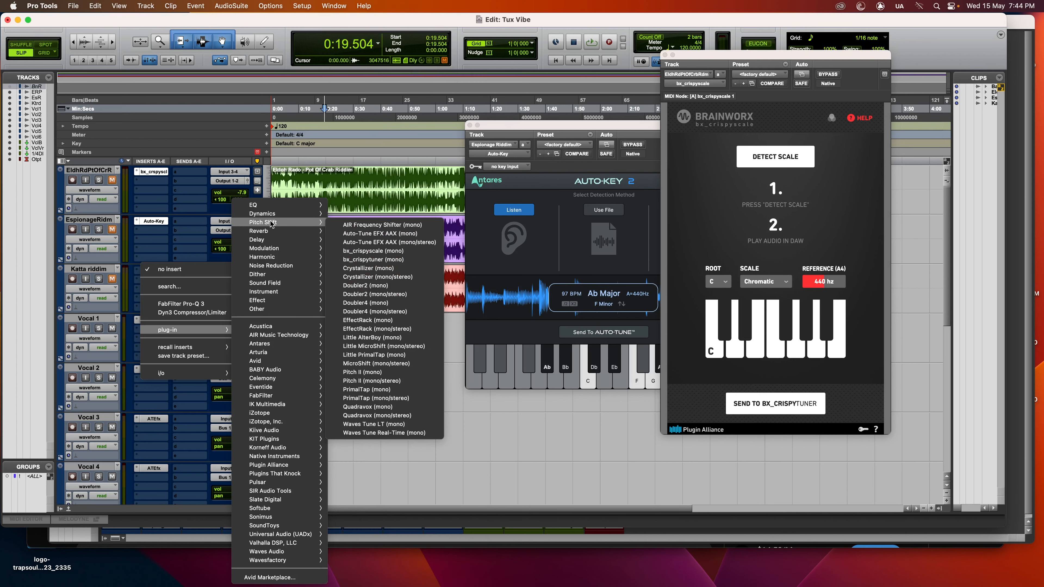
left_click(383, 261)
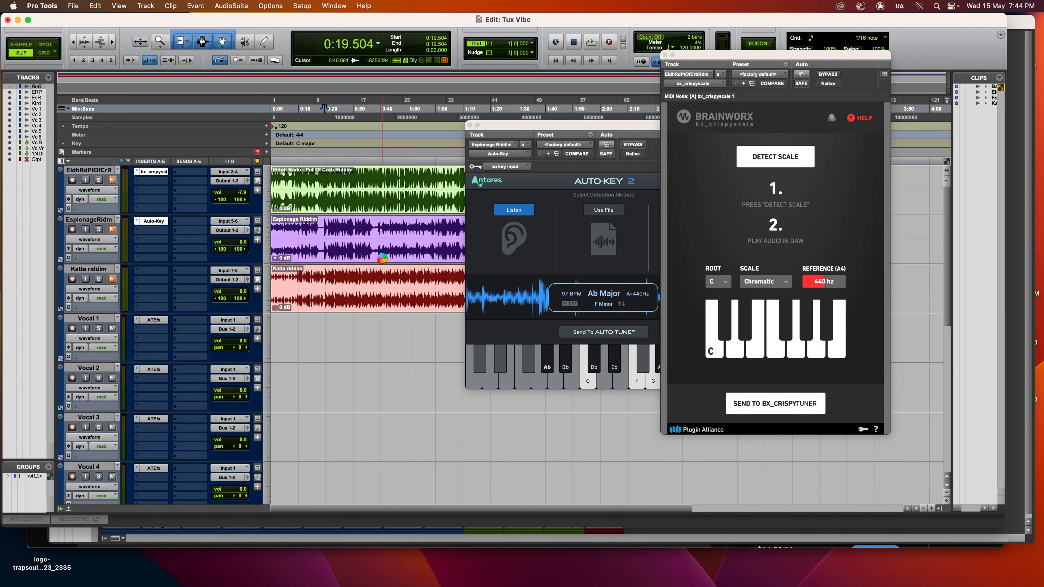
left_click_drag(531, 131, 346, 109)
left_click_drag(698, 60, 400, 54)
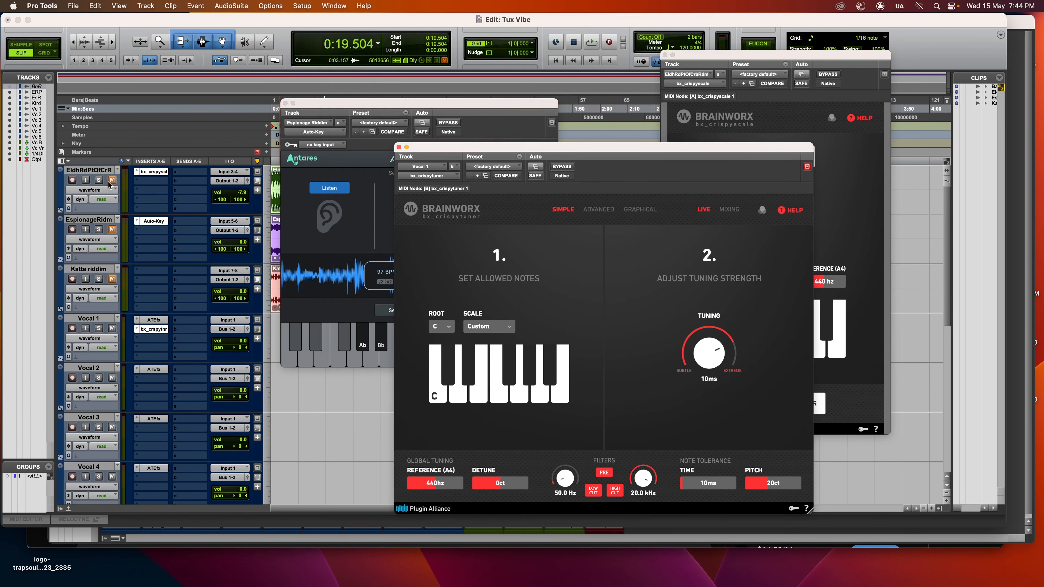
Unmute the Pot Of Crab Riddim track and bring its bx_crispyscale window to the front.
left_click(112, 180)
left_click(163, 174)
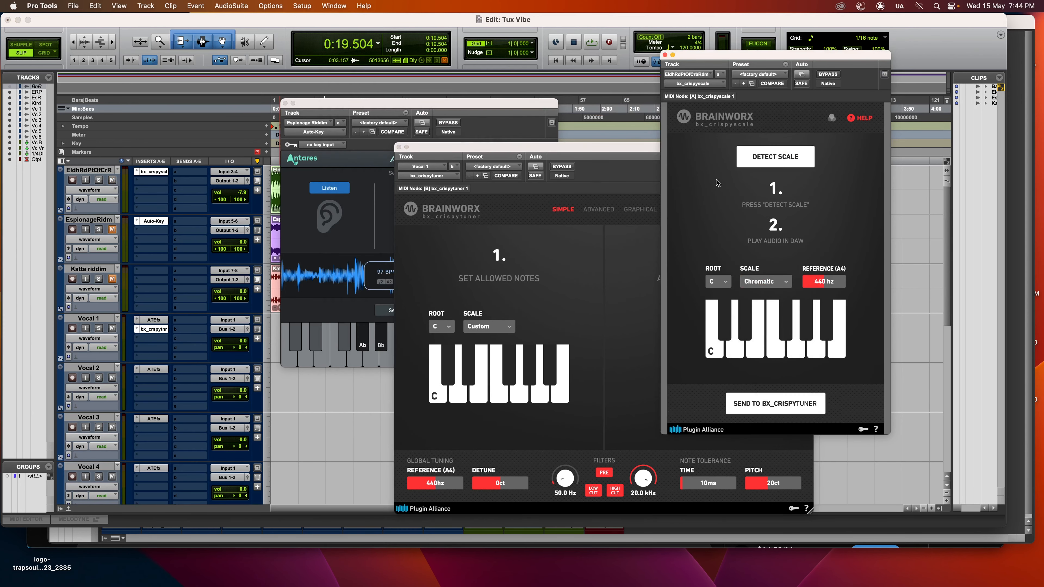
left_click_drag(797, 63, 695, 85)
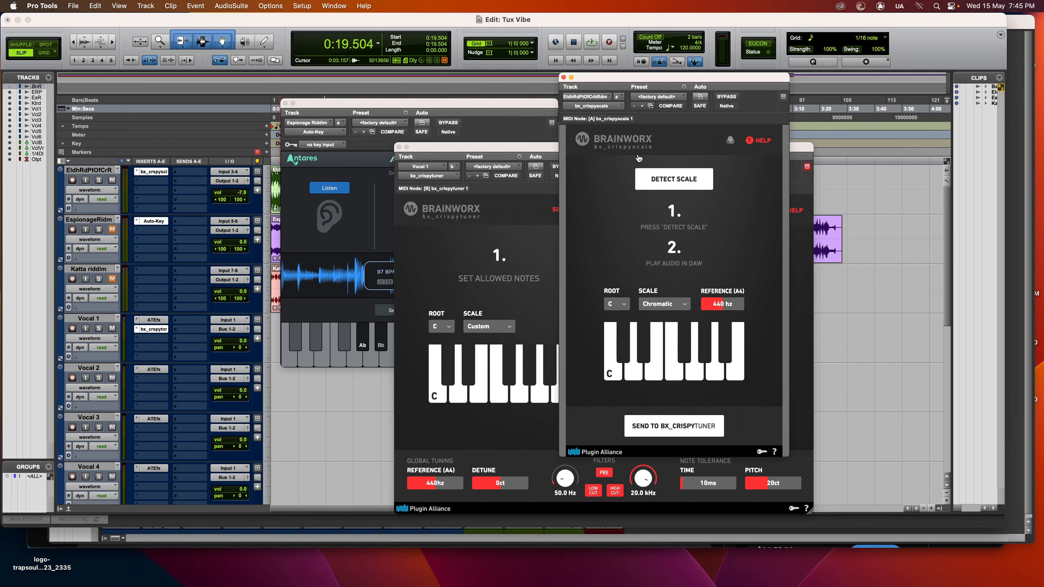
Play the Pot Of Crab Riddim track from the start with scale detection running, and close the Auto-Key and bx_crispytuner windows.
left_click(556, 61)
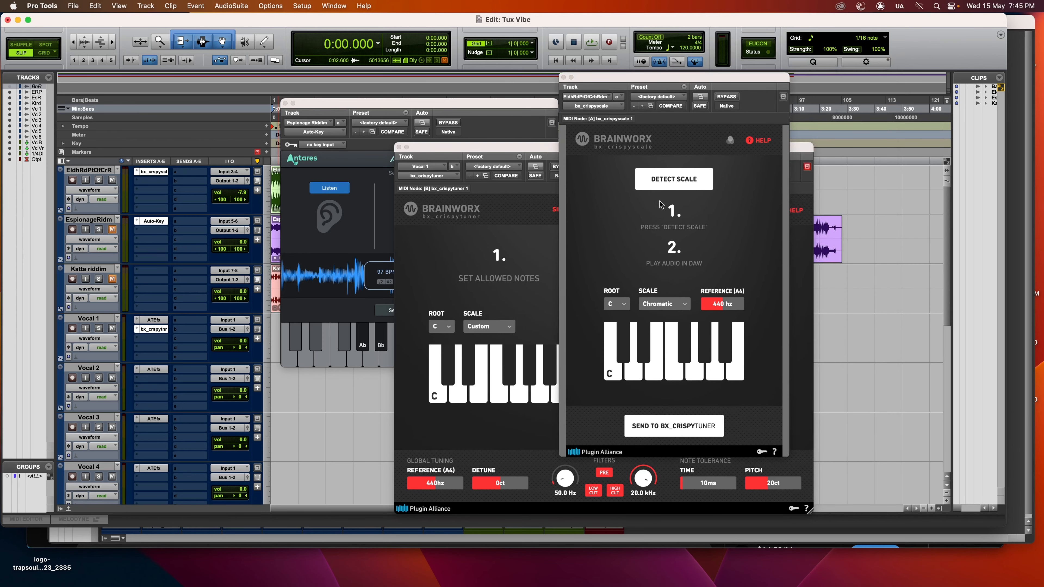
key("space")
left_click(679, 186)
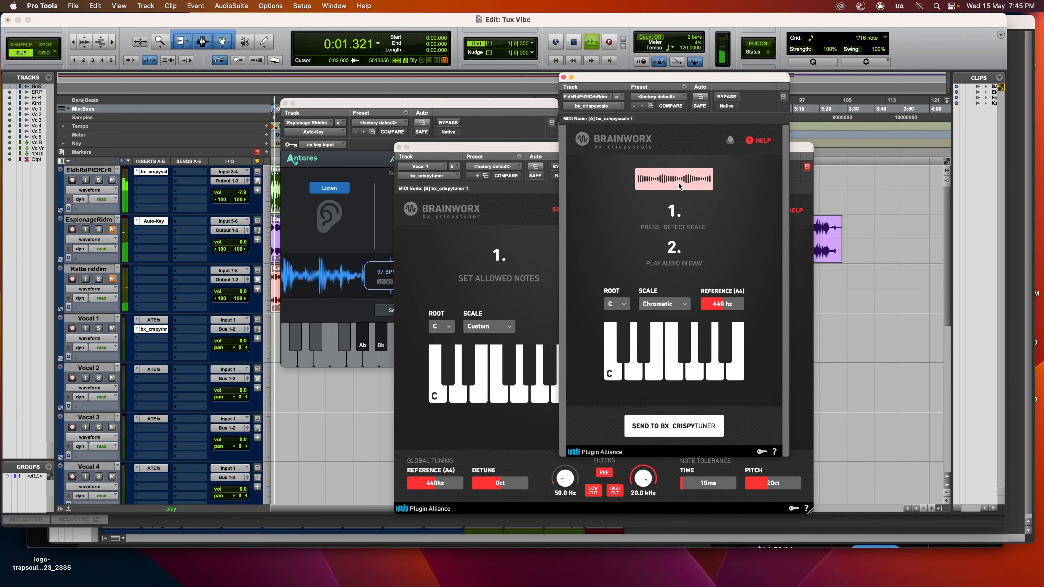
left_click(285, 103)
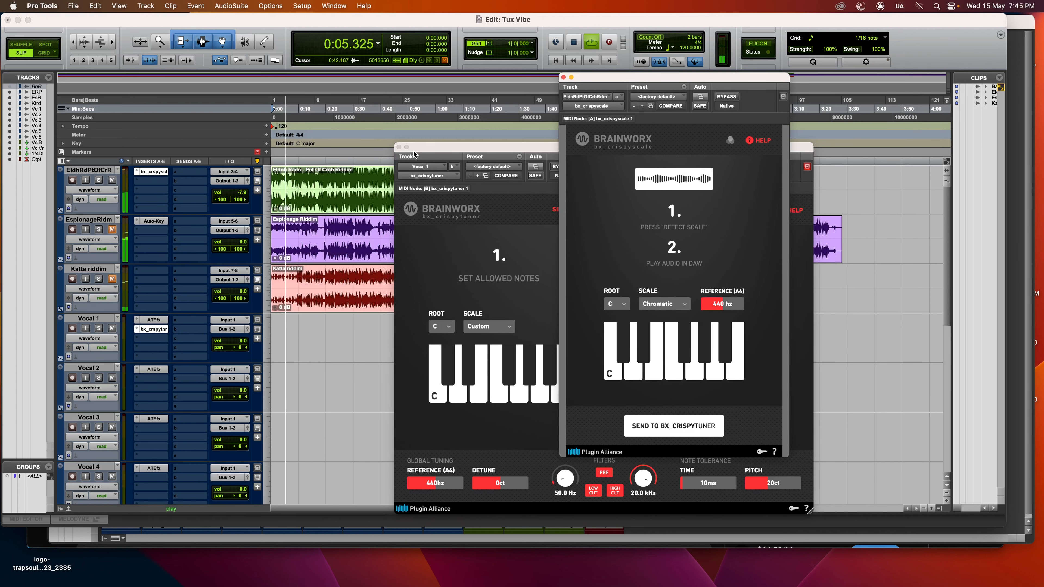
left_click(398, 146)
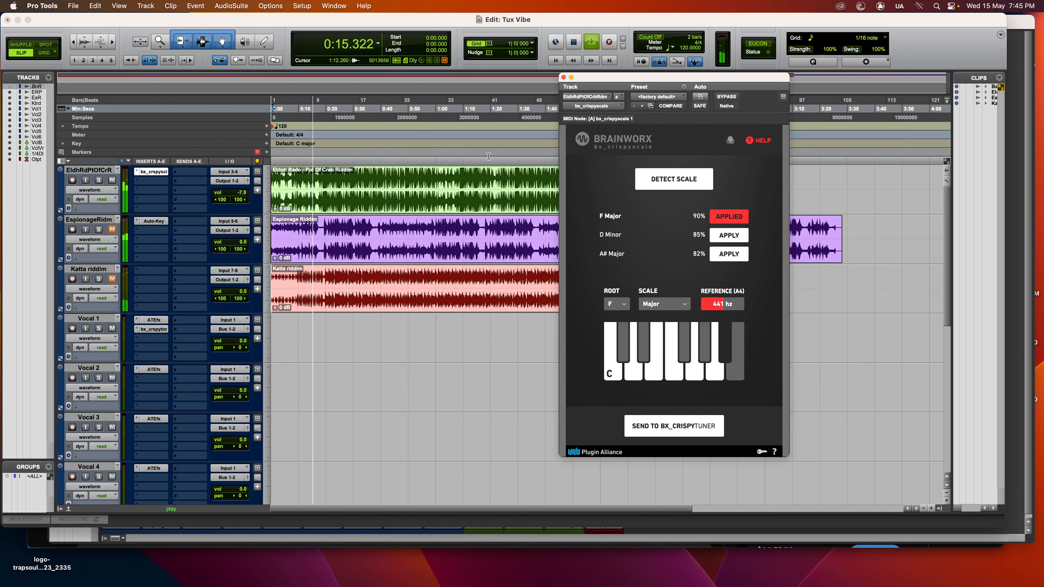
left_click_drag(645, 80, 613, 78)
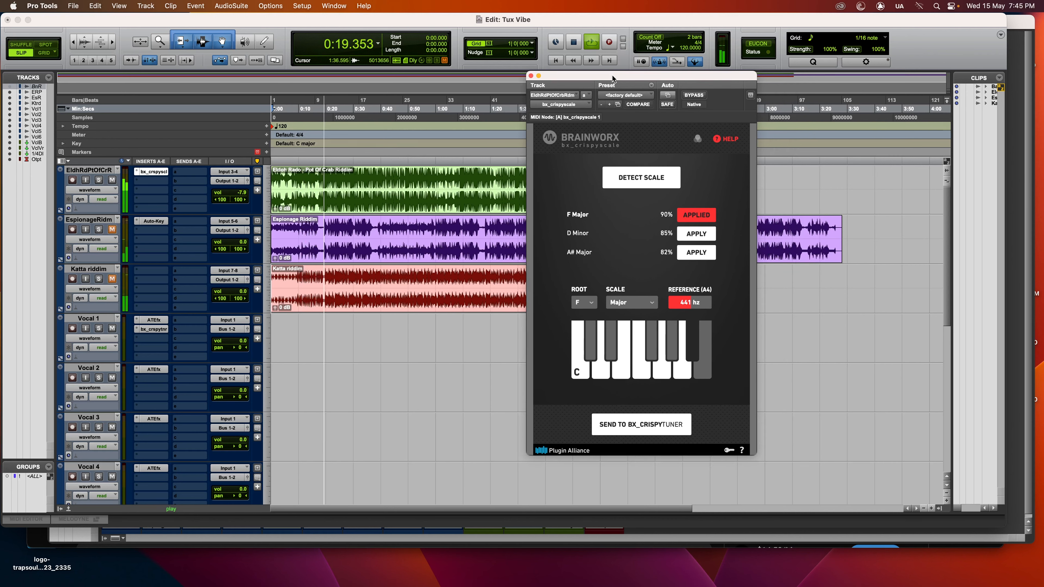
Stop playback, open the bx_crispytuner insert on Vocal 1, and arrange its window side by side with bx_crispyscale.
key("space")
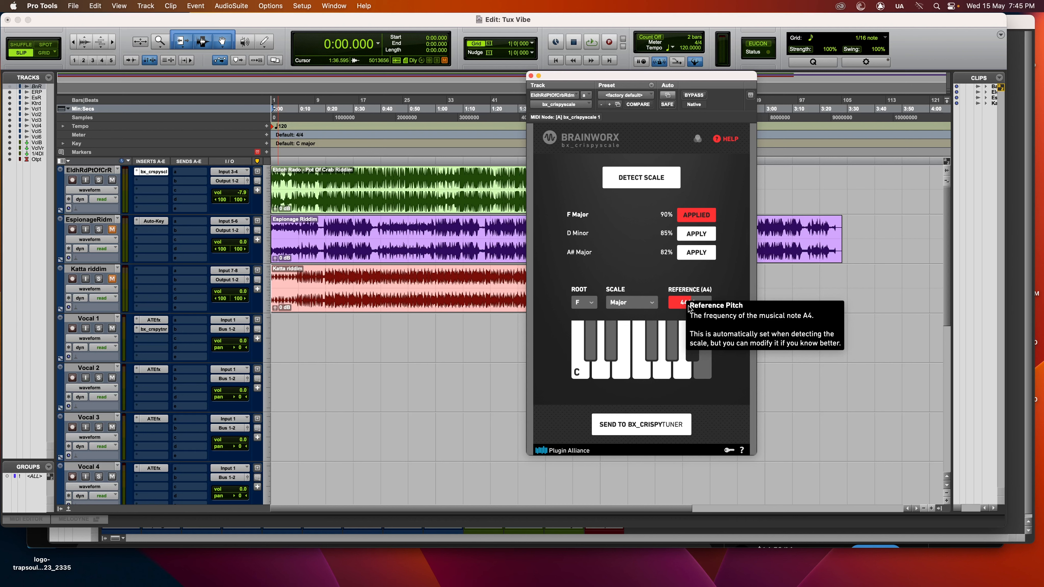
left_click_drag(637, 76, 705, 47)
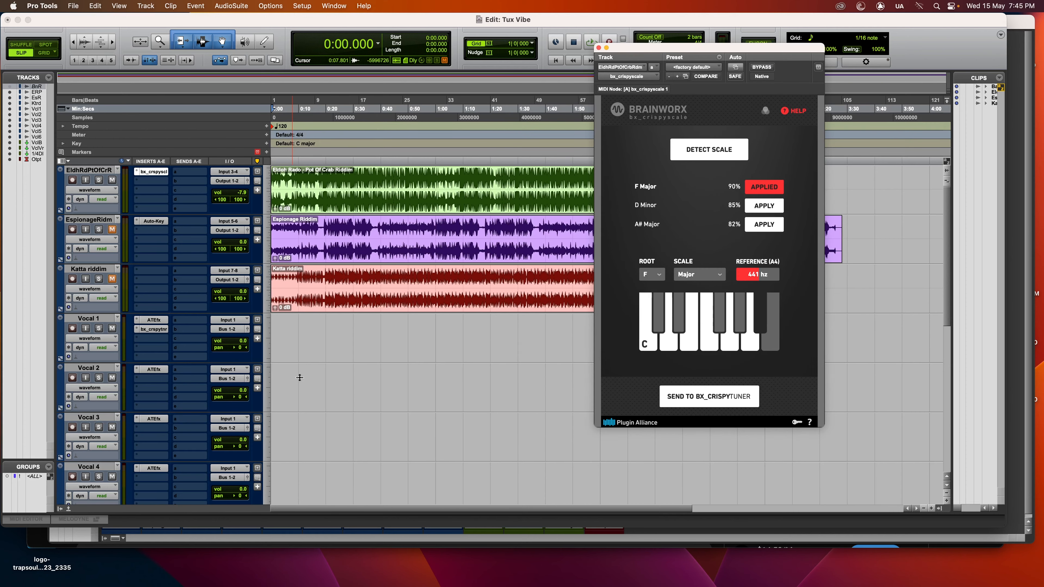
left_click(163, 331)
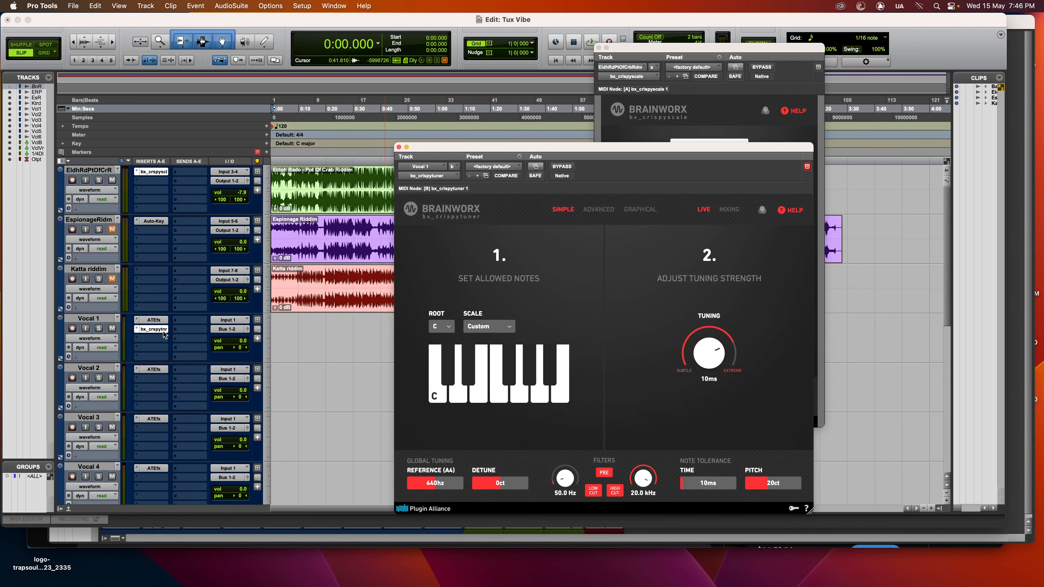
left_click_drag(369, 139, 380, 86)
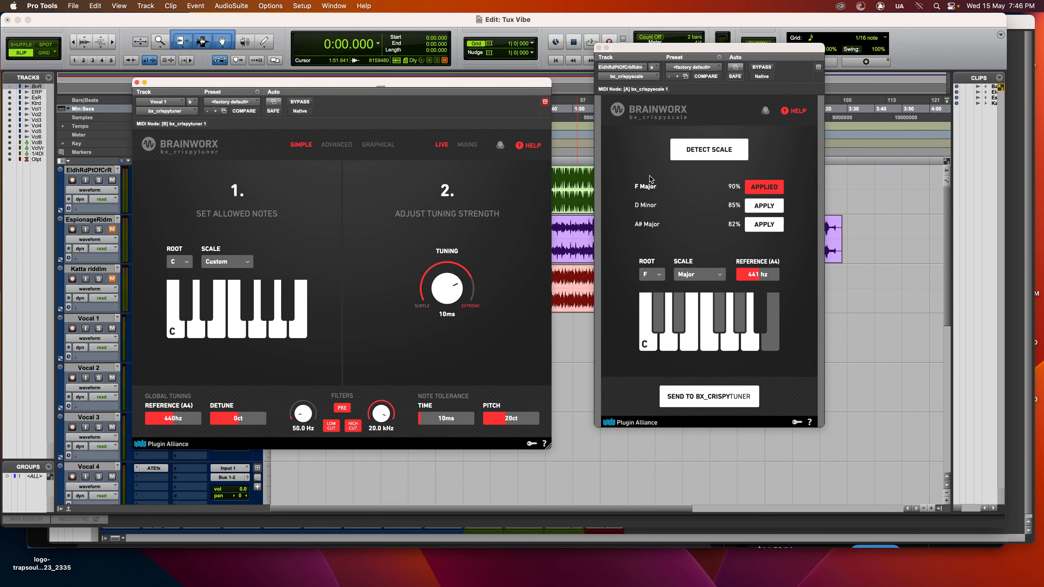
Send the detected F Major scale to bx_crispytuner, and apply and send the D Minor alternative as well.
left_click(772, 188)
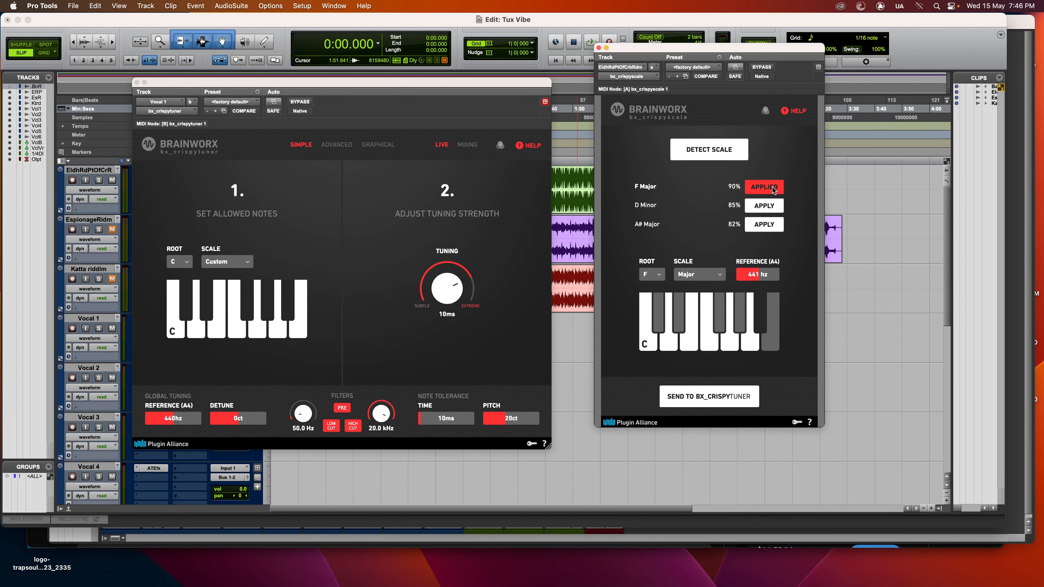
left_click(714, 396)
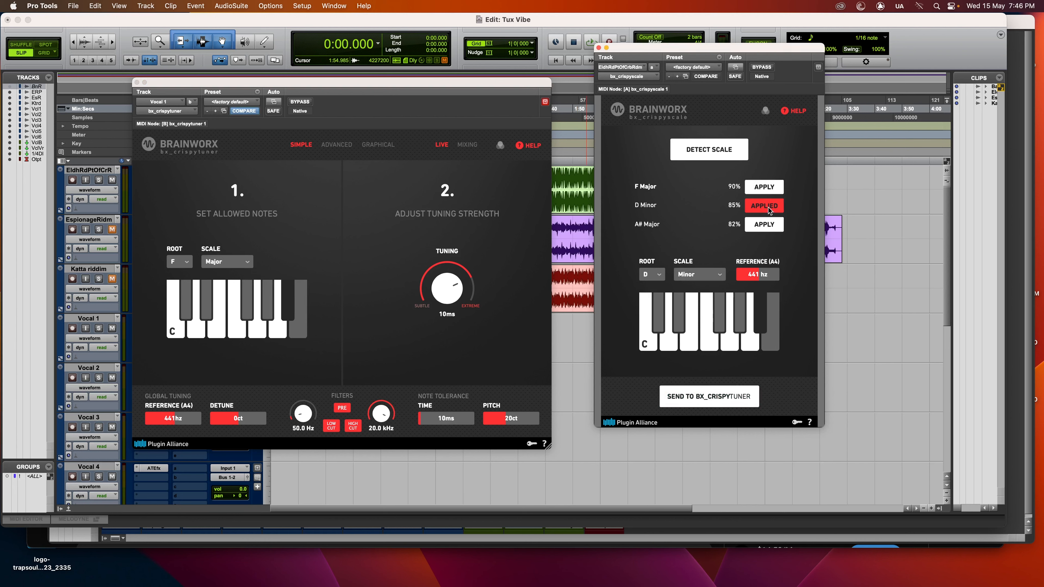
left_click(676, 397)
Apply the detected A# Major scale in bx_crispyscale and send it to bx_crispytuner.
left_click(764, 224)
left_click(699, 397)
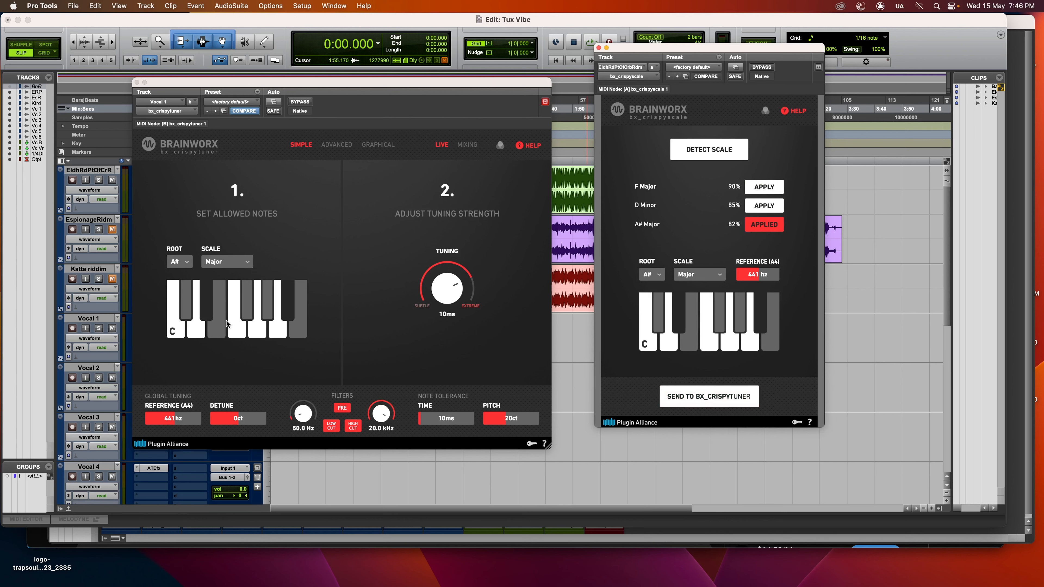